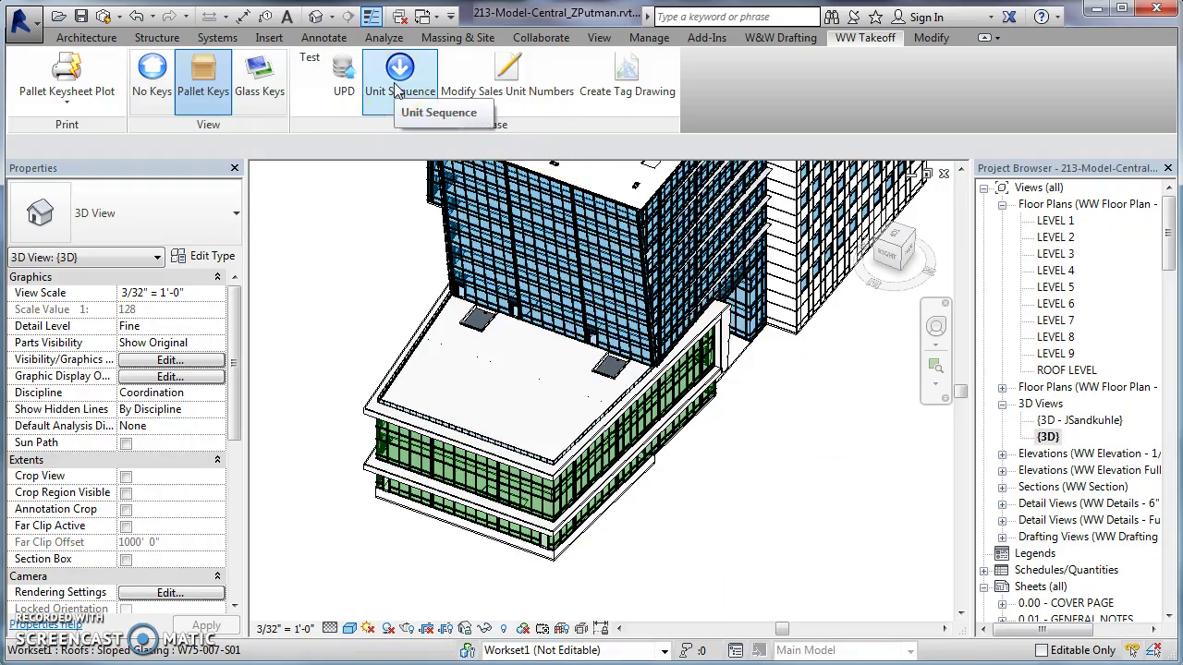
# Step: Open the Unit Sequence tool showing the unassigned and sequenced curtain wall units
pyautogui.click(397, 88)
pyautogui.click(995, 185)
pyautogui.click(1022, 111)
pyautogui.click(996, 144)
pyautogui.click(1020, 175)
pyautogui.click(1039, 121)
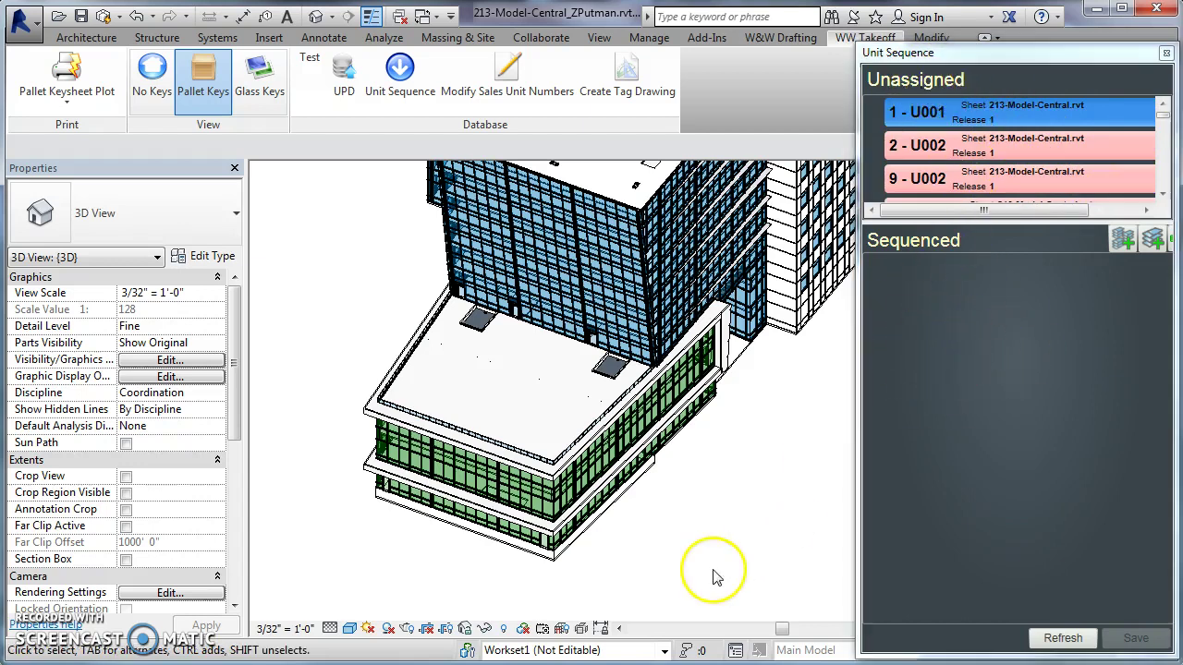
# Step: Add a release for week 1, day 1 to the sequence and create pallet 1 inside it
pyautogui.scroll(2, 536, 565)
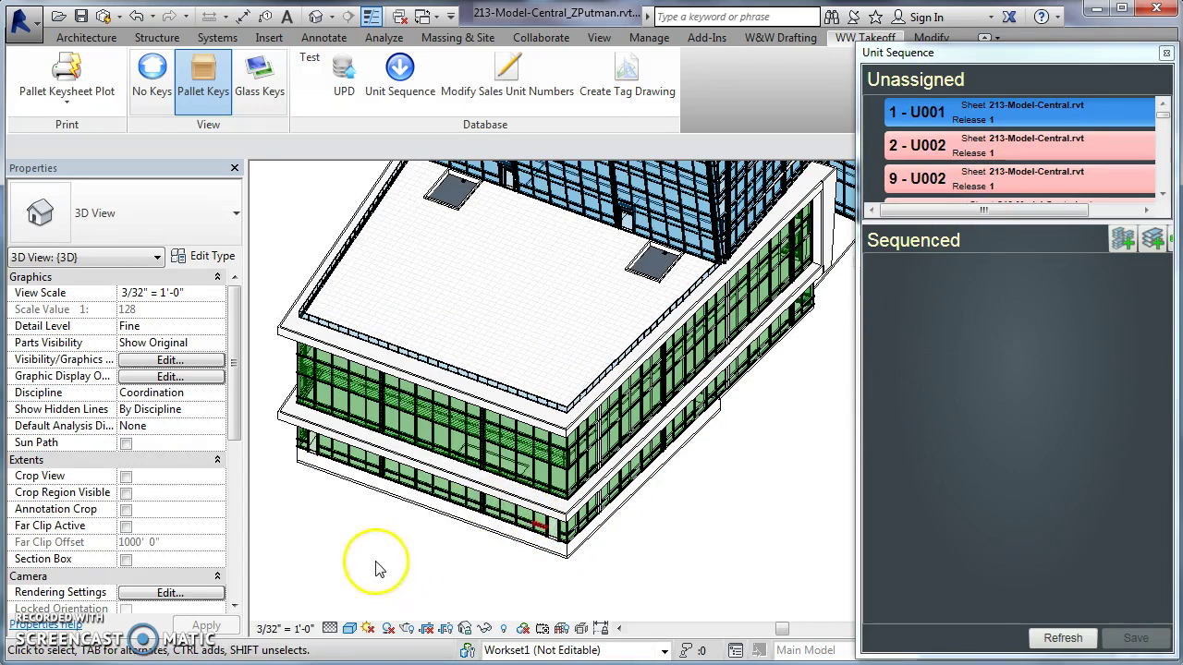
pyautogui.scroll(1, 379, 563)
pyautogui.scroll(1, 424, 589)
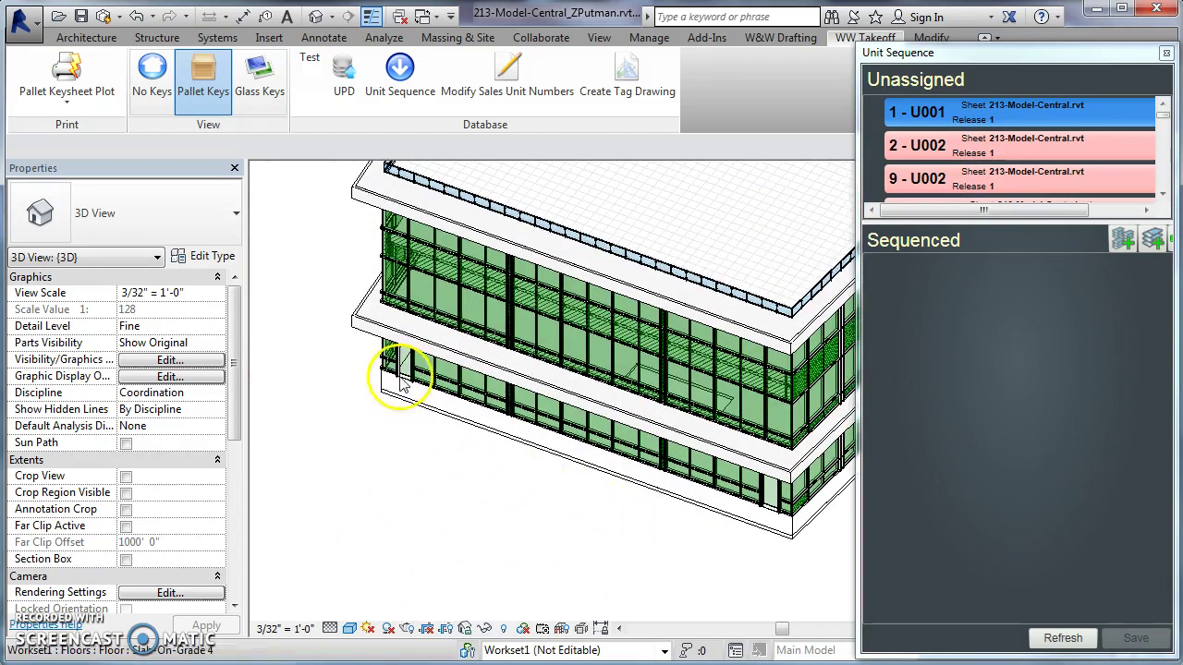
pyautogui.scroll(2, 391, 383)
pyautogui.moveTo(717, 507); pyautogui.dragTo(640, 549, button='middle')
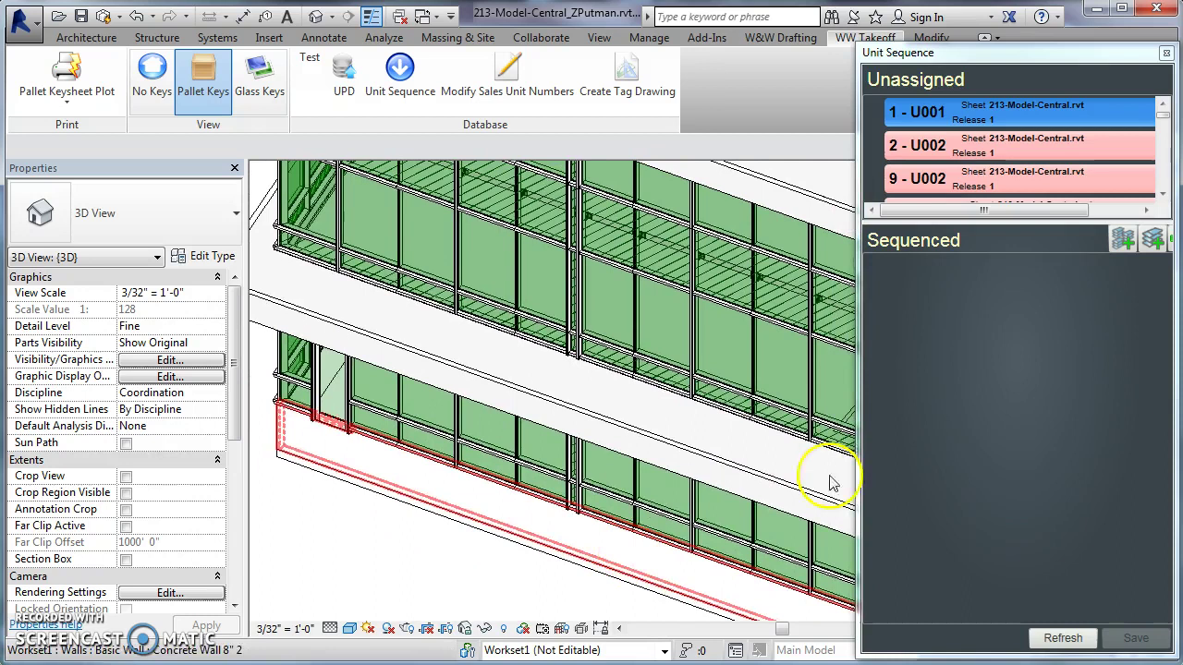
pyautogui.click(1122, 240)
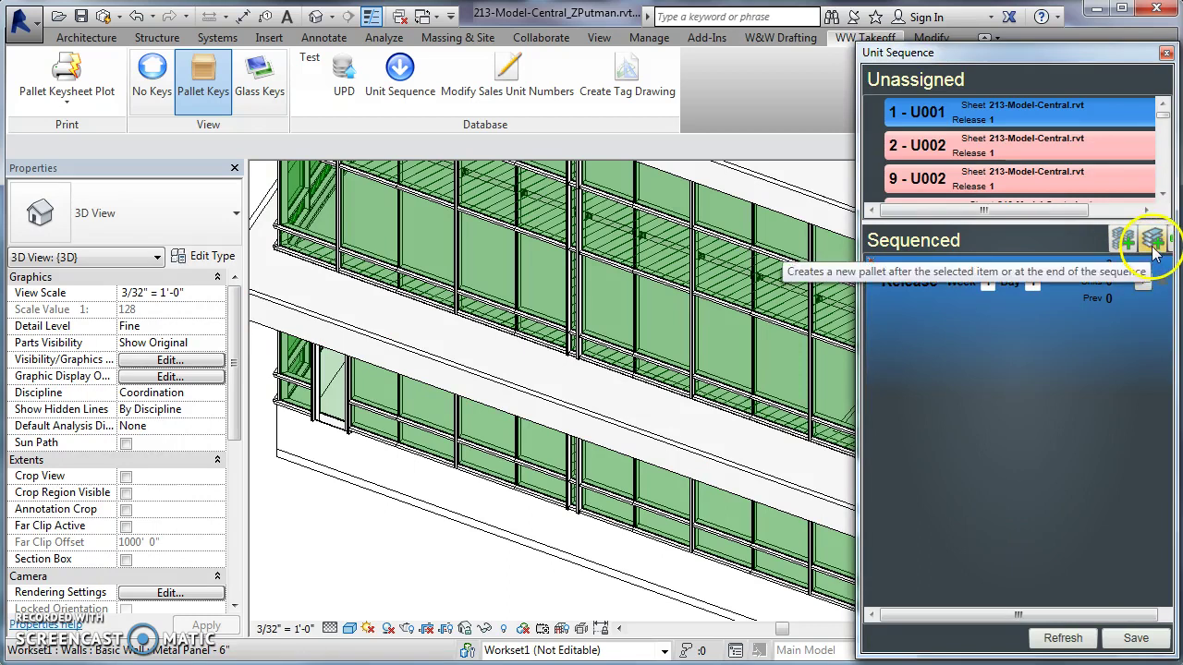
pyautogui.click(1162, 282)
pyautogui.click(994, 357)
pyautogui.click(921, 325)
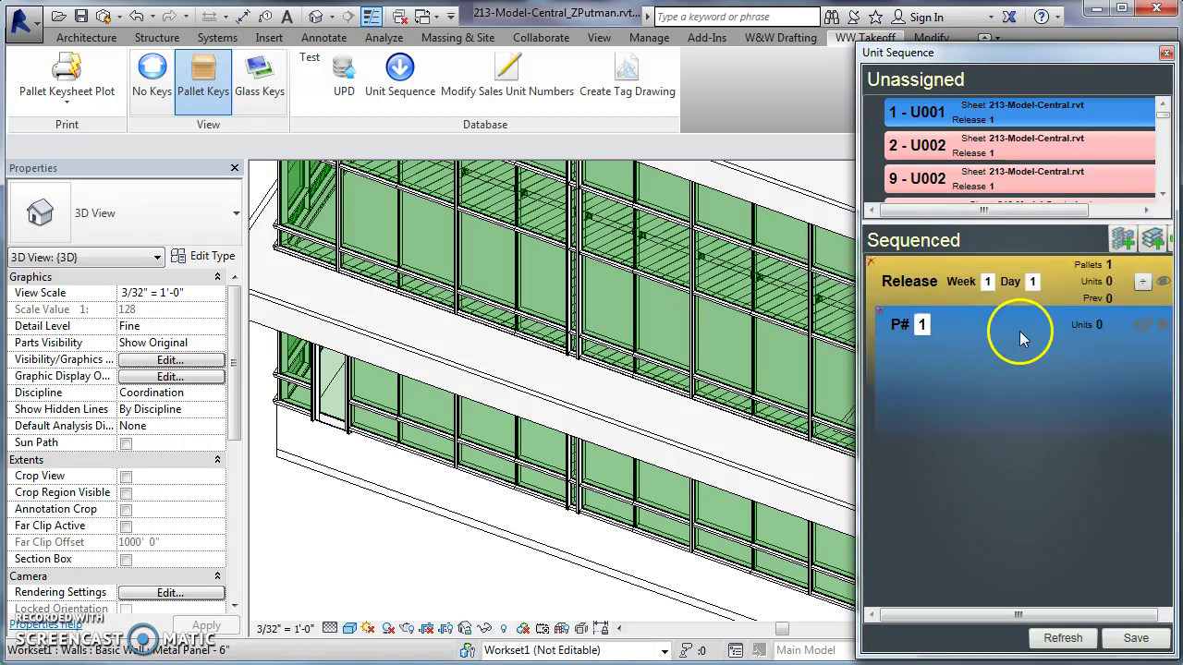
# Step: Widen the Unit Sequence window and assign six adjacent ground-level curtain wall units to pallet 1, in order from corner unit 661 to unit 656
pyautogui.moveTo(861, 344); pyautogui.dragTo(793, 343)
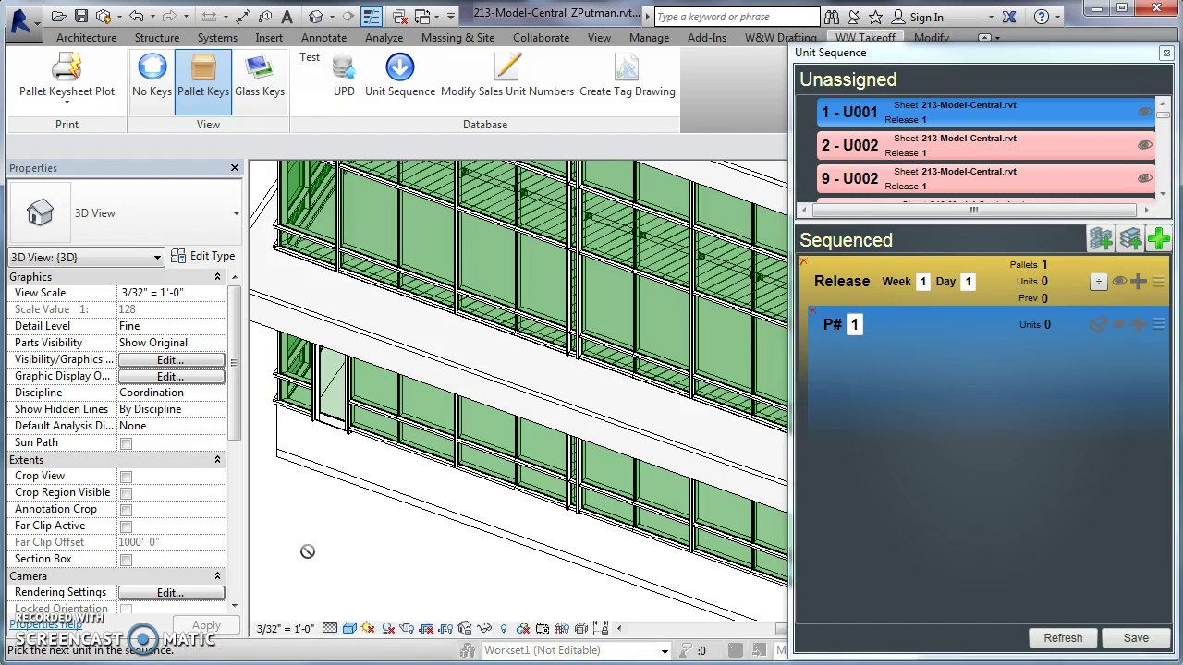
pyautogui.click(300, 458)
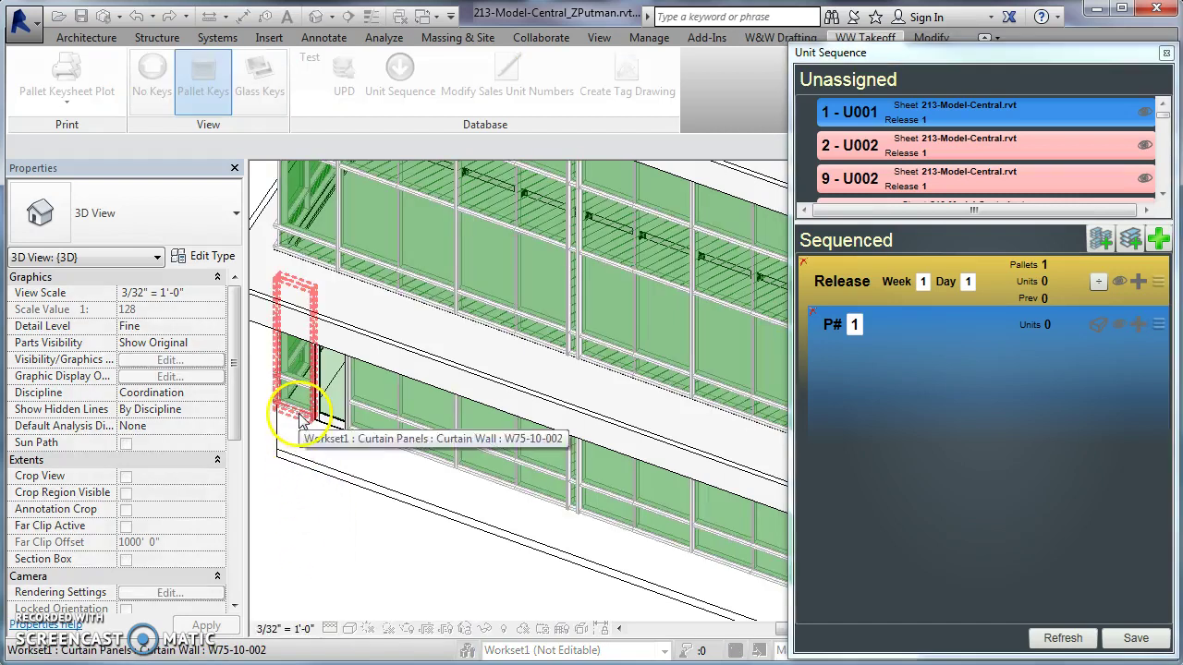
pyautogui.click(299, 420)
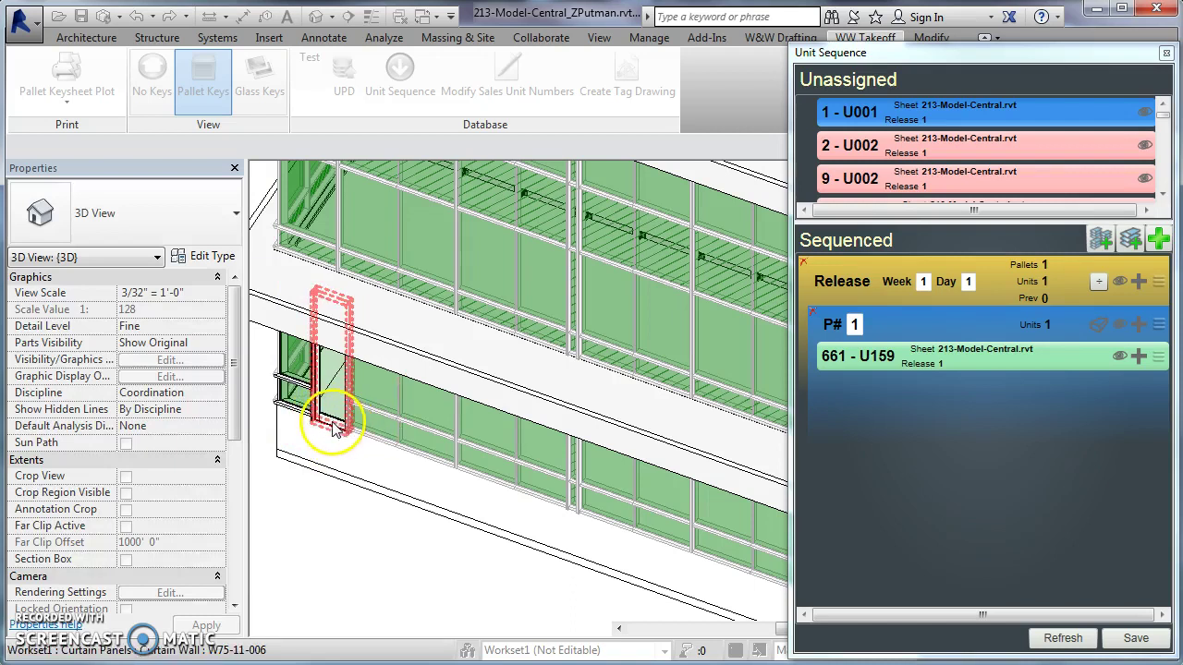
pyautogui.click(334, 426)
pyautogui.click(384, 445)
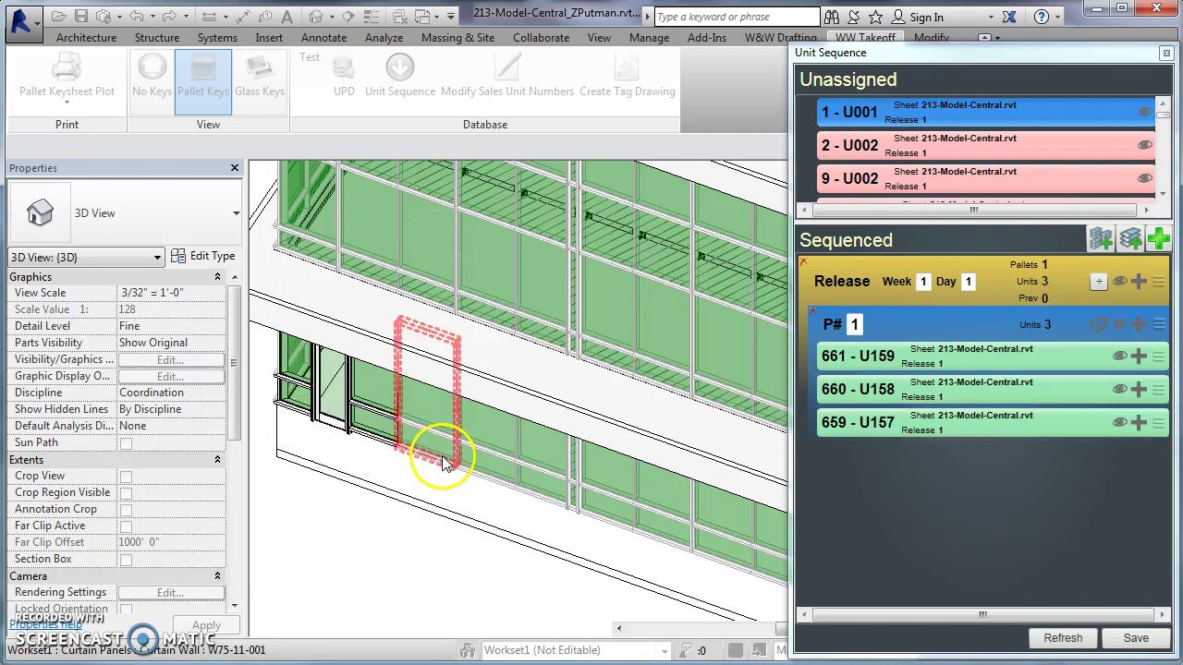
pyautogui.click(443, 461)
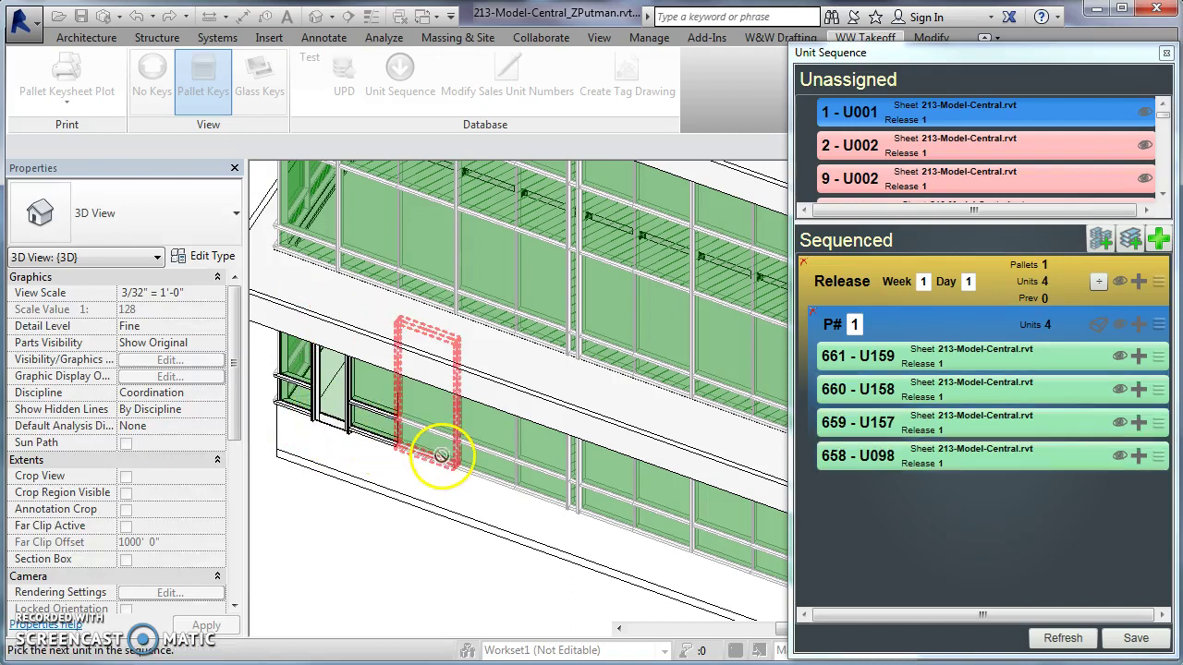
pyautogui.click(485, 475)
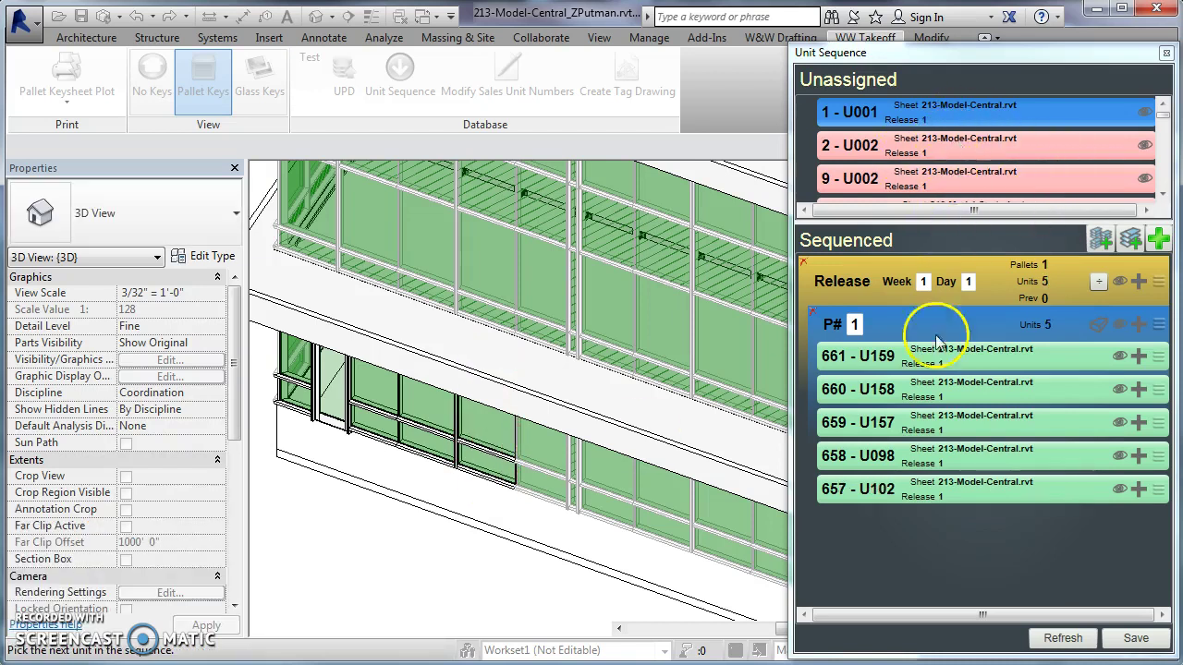
pyautogui.click(542, 494)
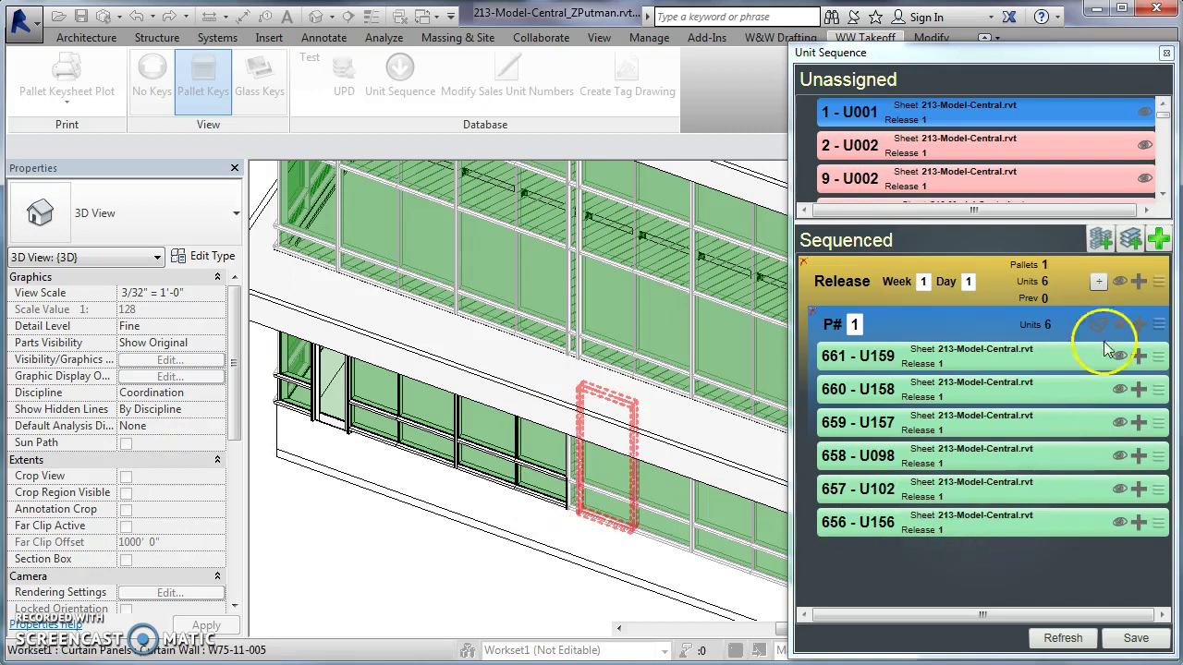
# Step: Add a second pallet to the release and reorder the pallets so the one holding the six units comes before the empty one
pyautogui.click(1129, 239)
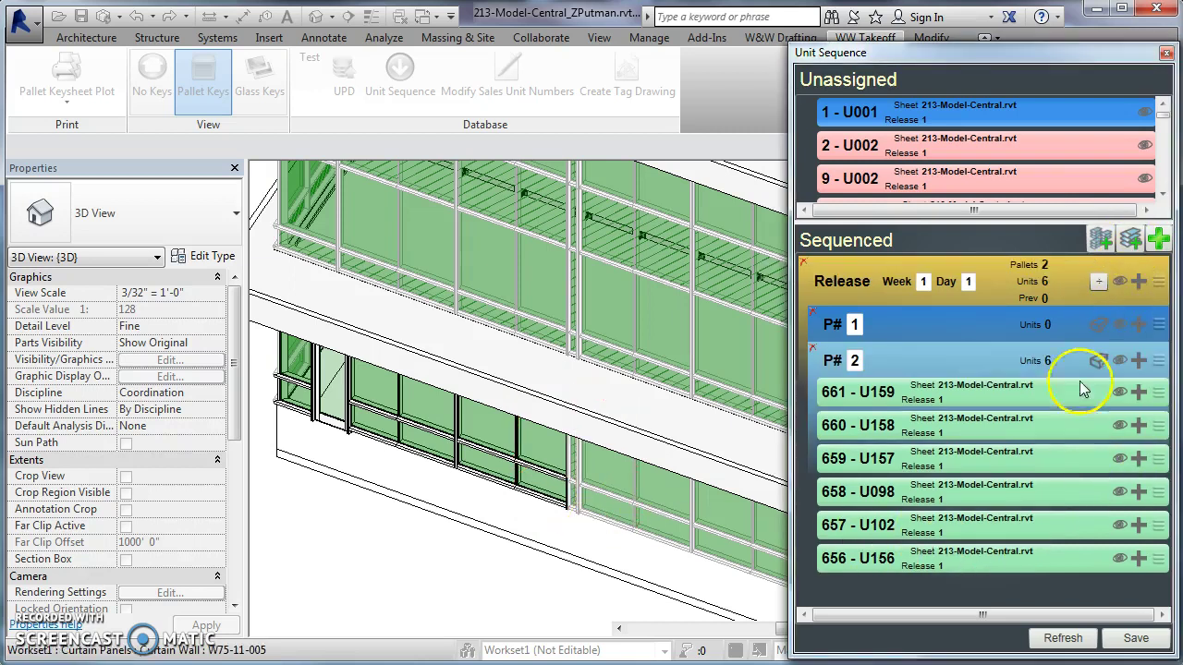
pyautogui.click(981, 363)
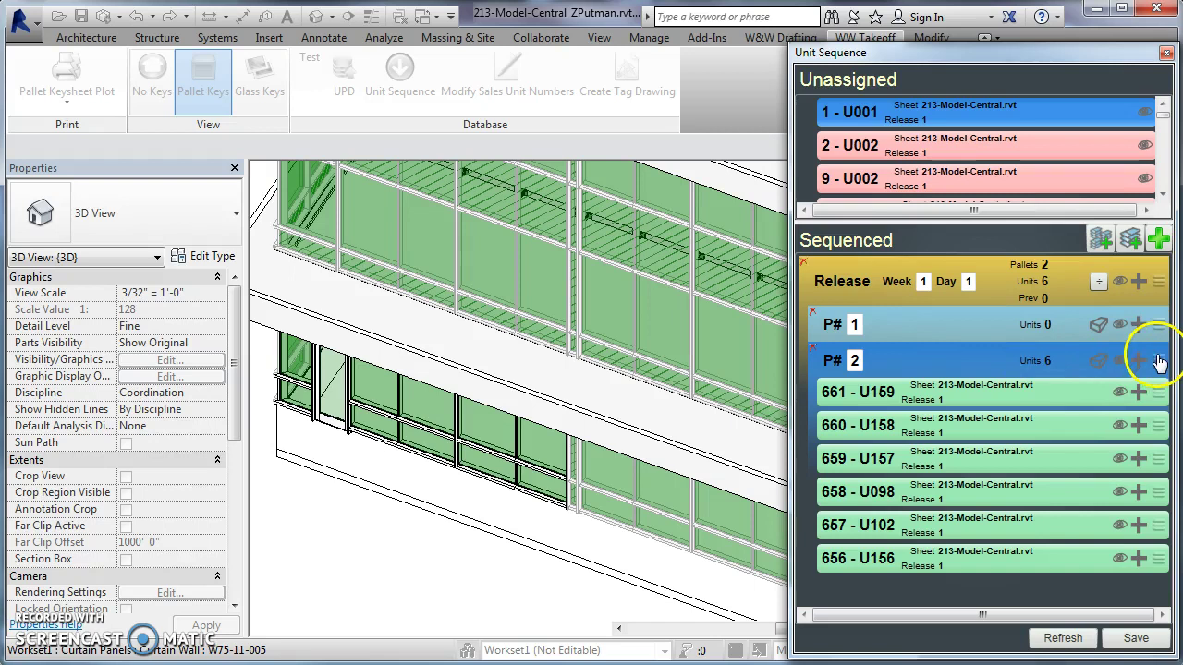
pyautogui.moveTo(1159, 366); pyautogui.dragTo(1035, 573)
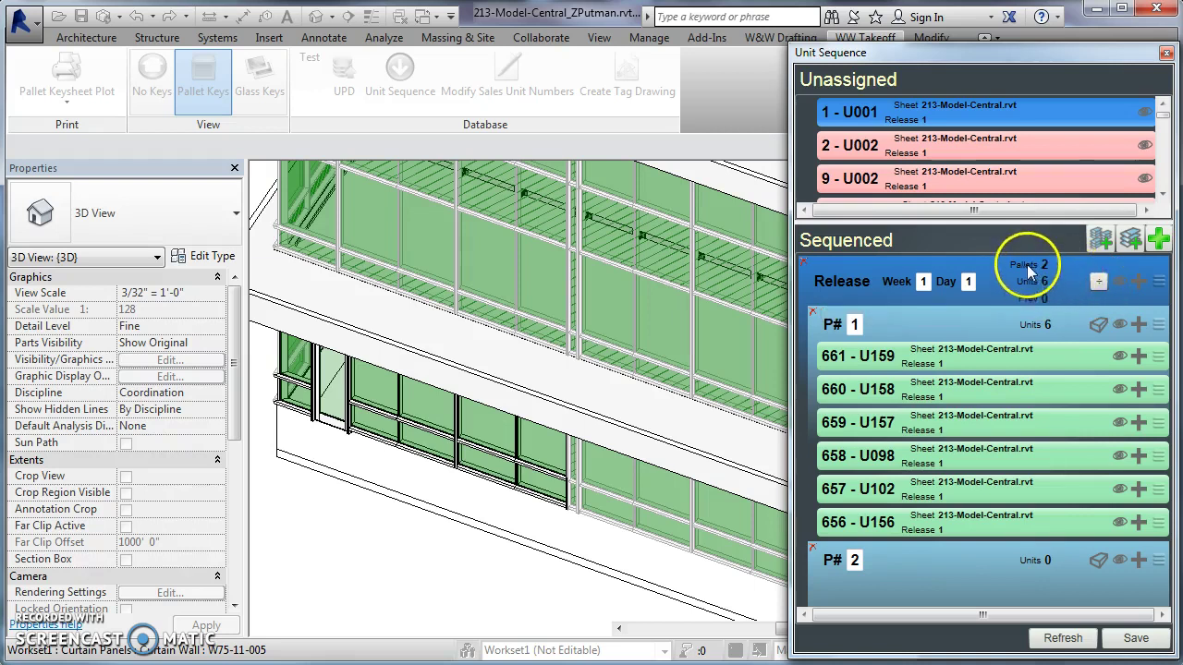
pyautogui.click(1097, 281)
pyautogui.moveTo(620, 386); pyautogui.dragTo(537, 292)
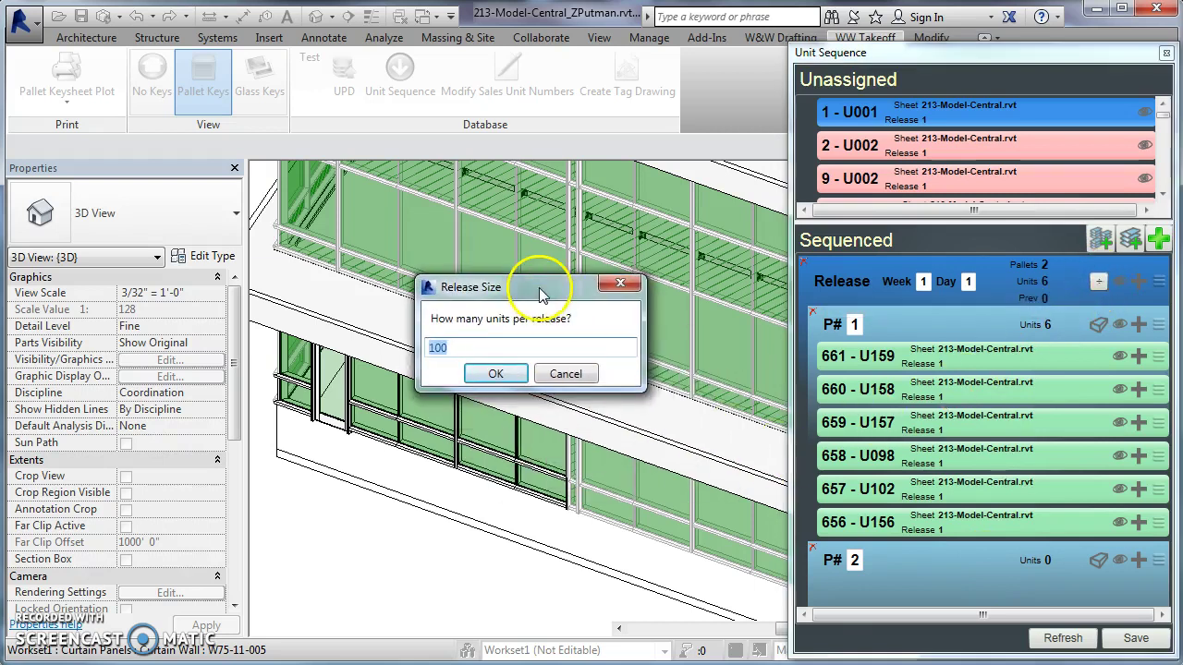
pyautogui.doubleClick(455, 347)
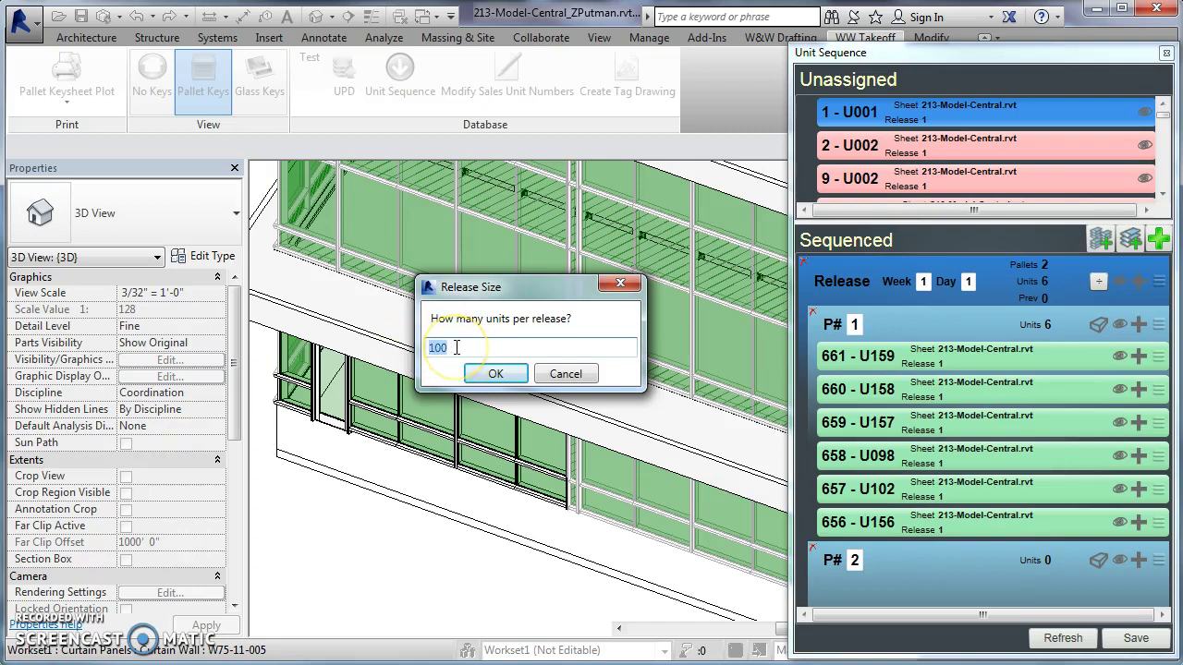
pyautogui.click(568, 375)
pyautogui.click(994, 423)
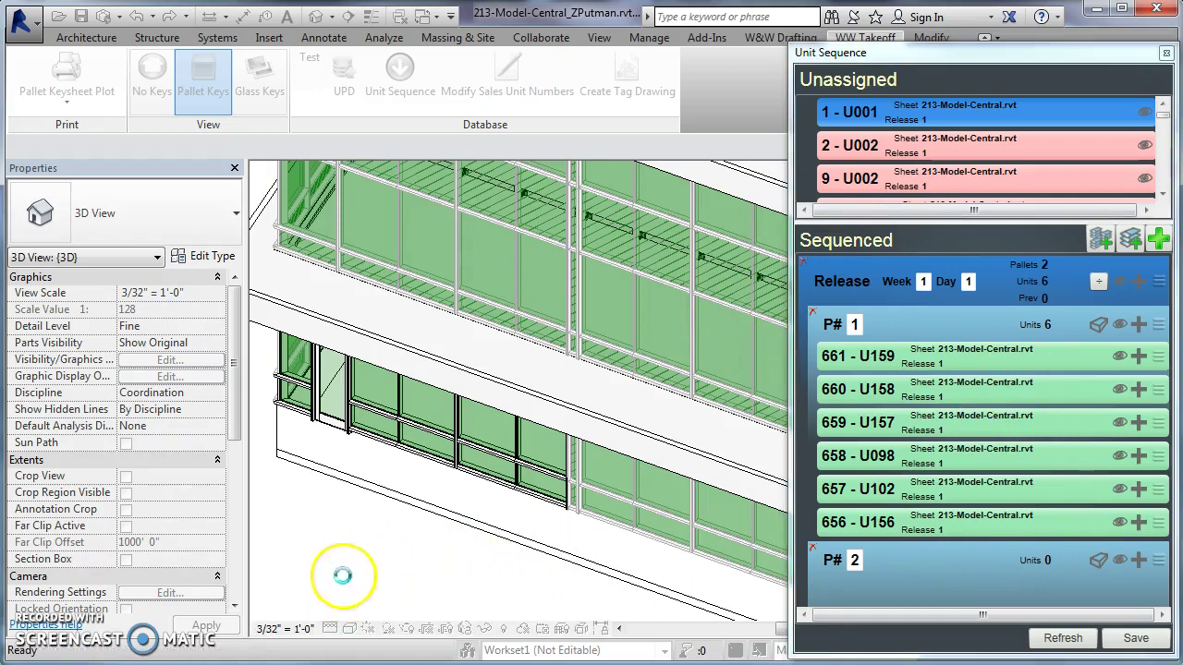
# Step: End the unit picking mode and save the unit sequence
pyautogui.press('Escape')
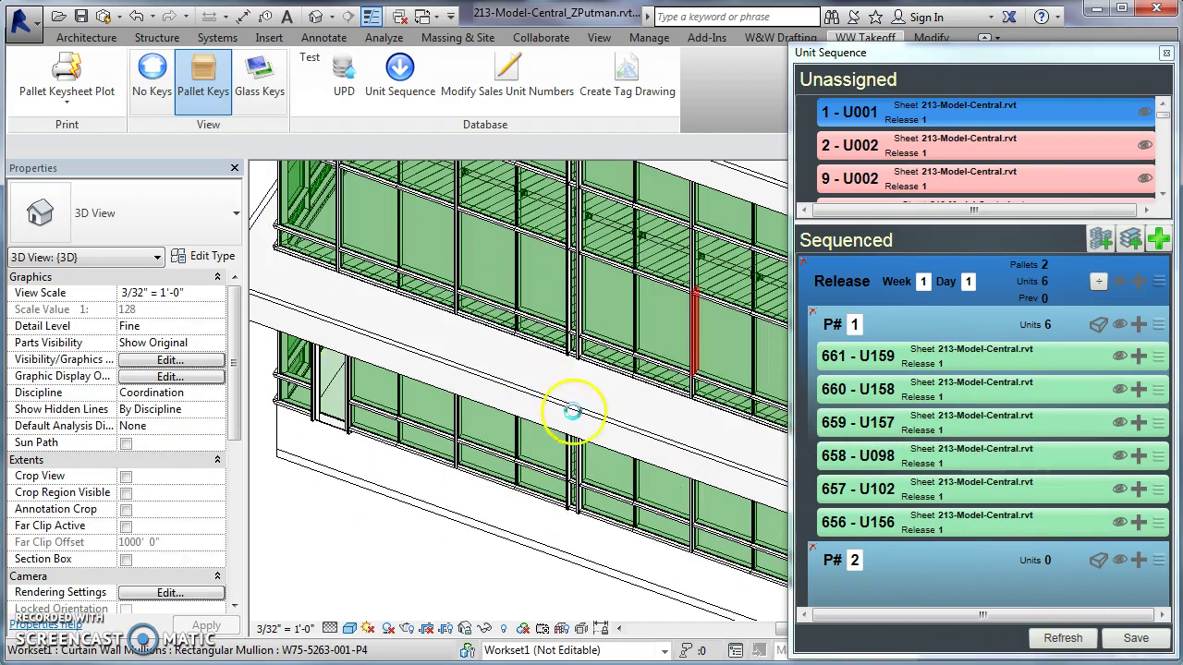
pyautogui.click(1132, 645)
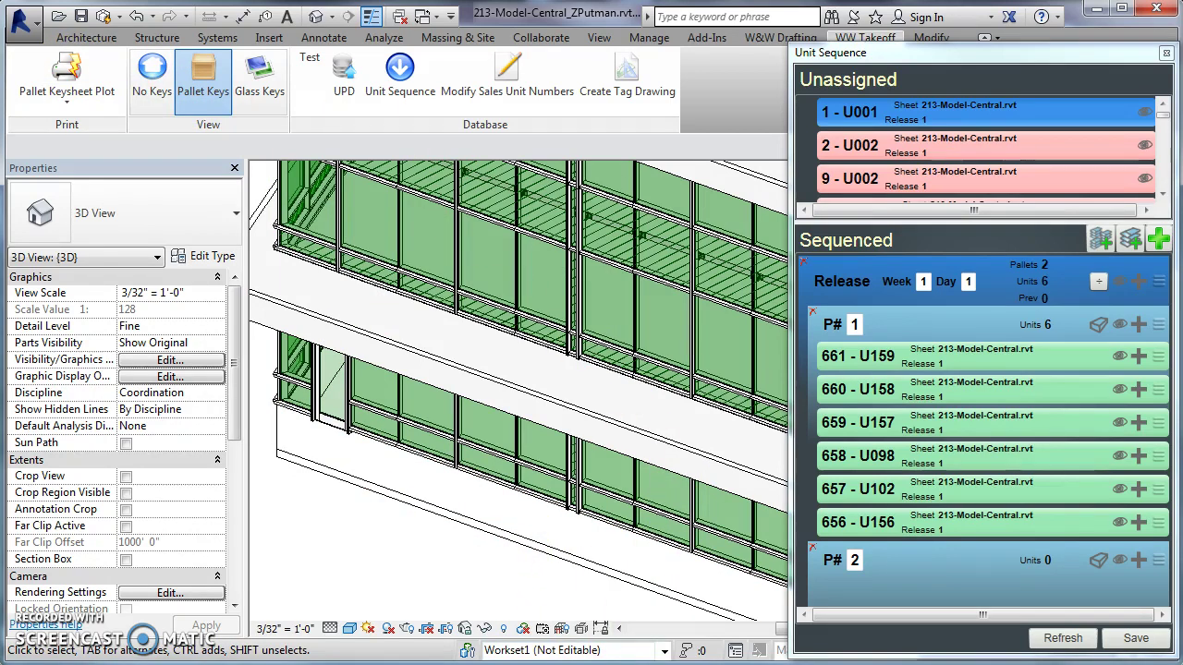
# Step: Switch to the pallet schedule PDF in Adobe Acrobat Pro and examine the unit ID, pallet and release labels of pallet P452 on page 14
pyautogui.hotkey('alt', 'Tab')
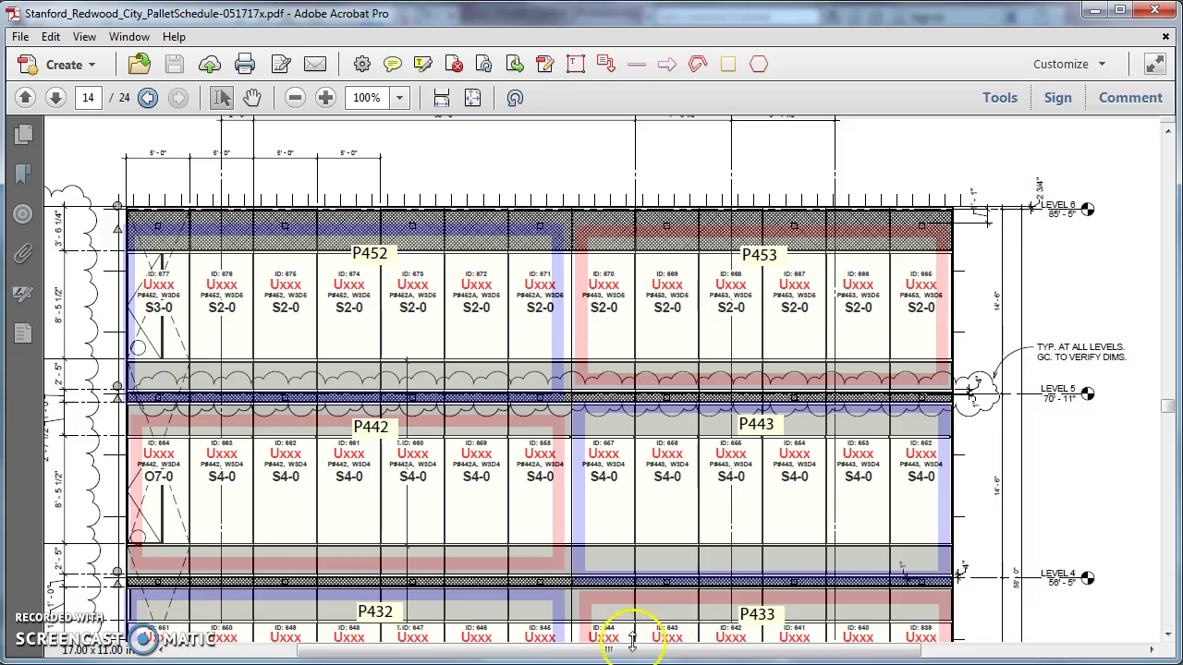
pyautogui.click(222, 305)
pyautogui.keyDown('ctrl'); pyautogui.scroll(5, 213, 293); pyautogui.keyUp('ctrl')
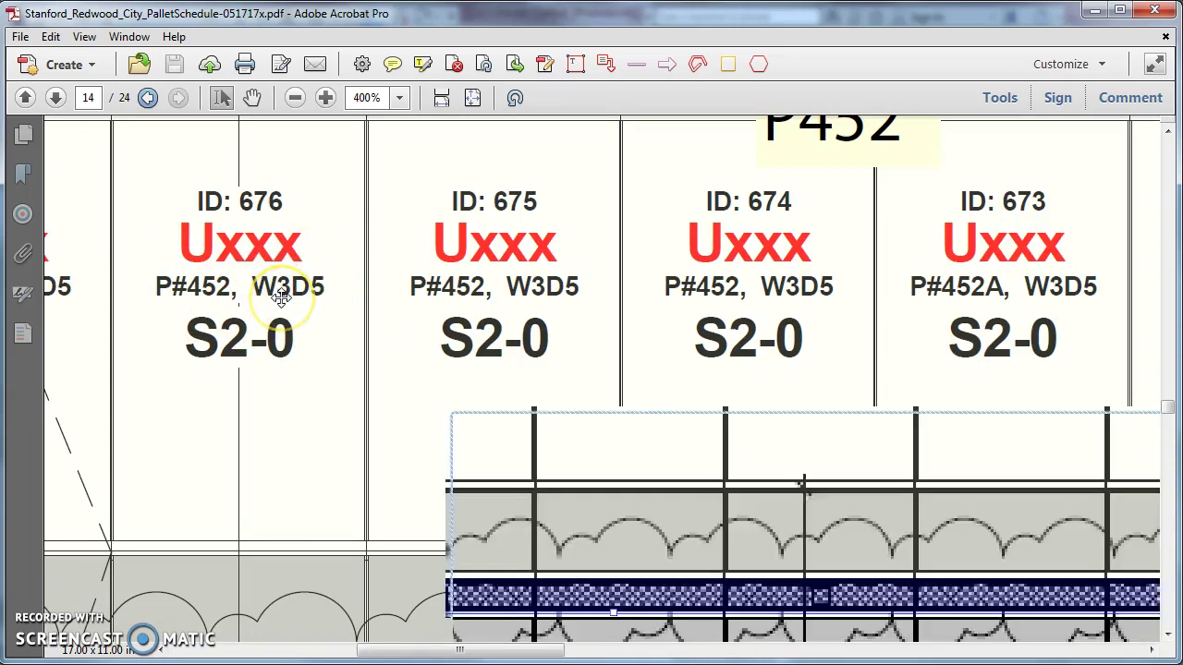
pyautogui.keyDown('ctrl'); pyautogui.scroll(-1, 282, 294); pyautogui.keyUp('ctrl')
pyautogui.click(283, 291)
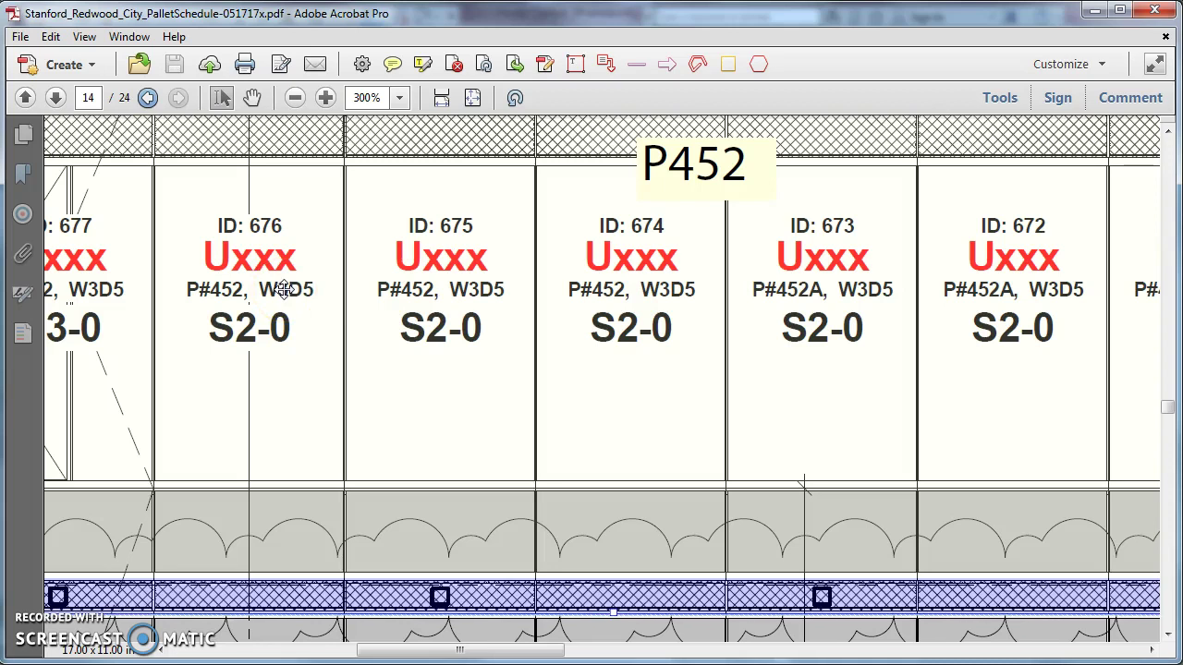
pyautogui.click(93, 429)
pyautogui.click(89, 592)
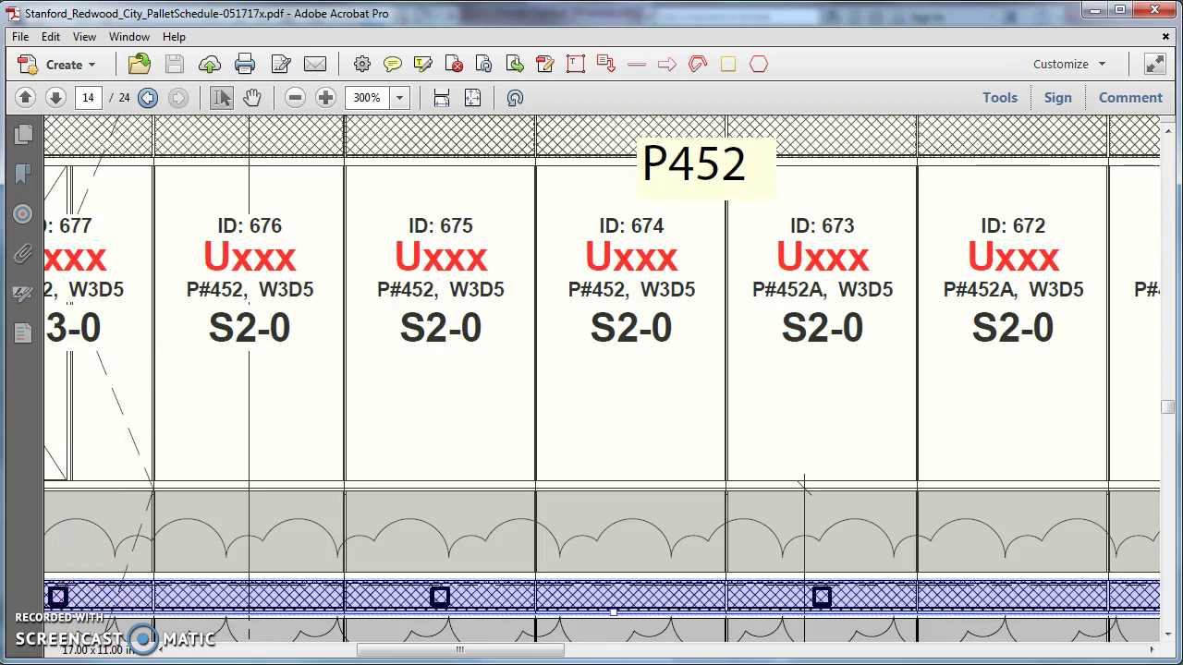